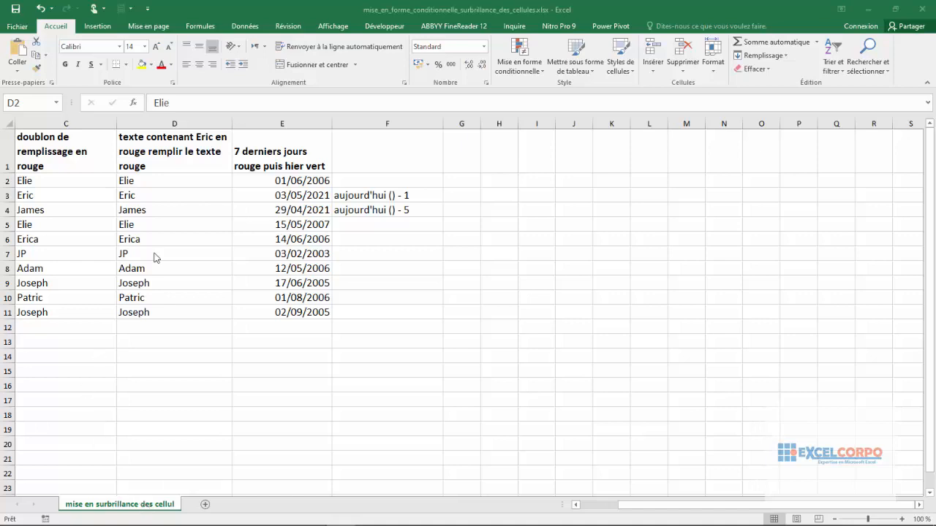
Review the name lists in columns C and D, the dates in column E, and the available conditional formatting rules.
key(Down)
key(Down)
key(Down)
key(Down)
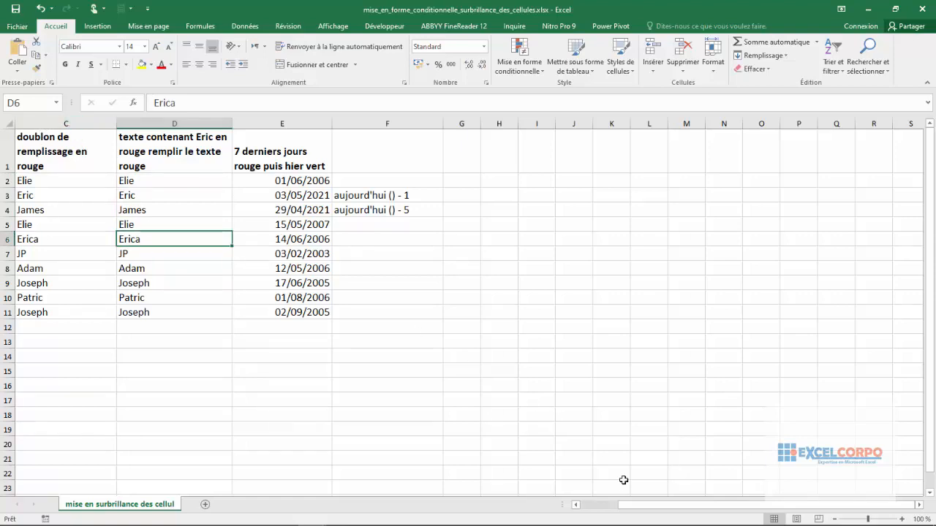
scroll(624, 485, left, 2)
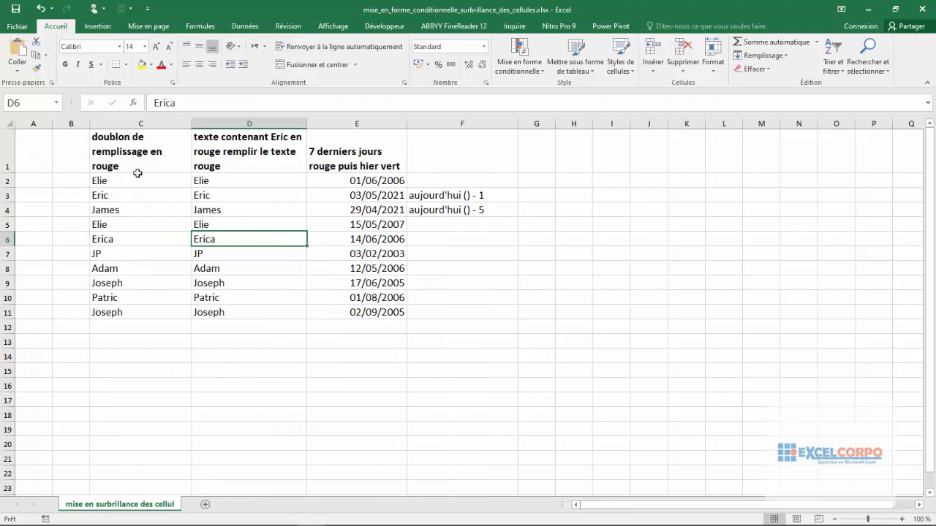
drag(115, 186, 116, 310)
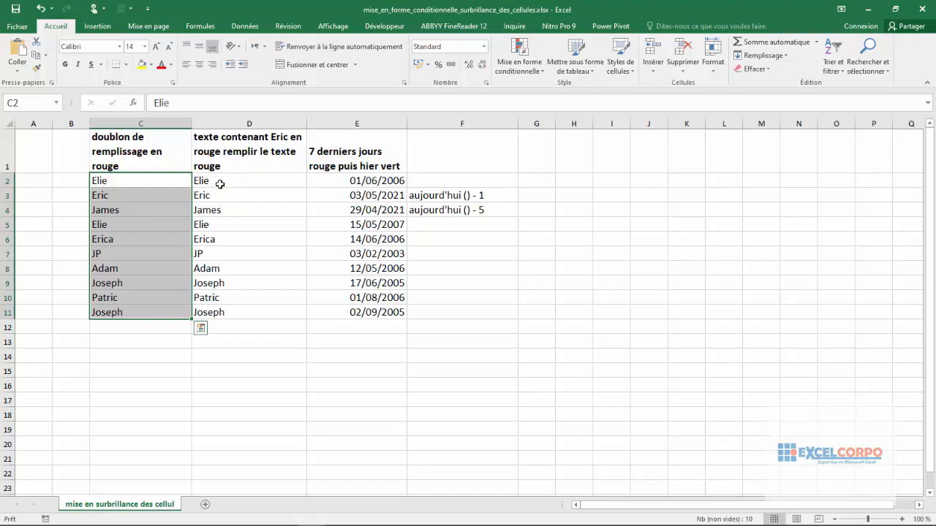
drag(219, 183, 226, 311)
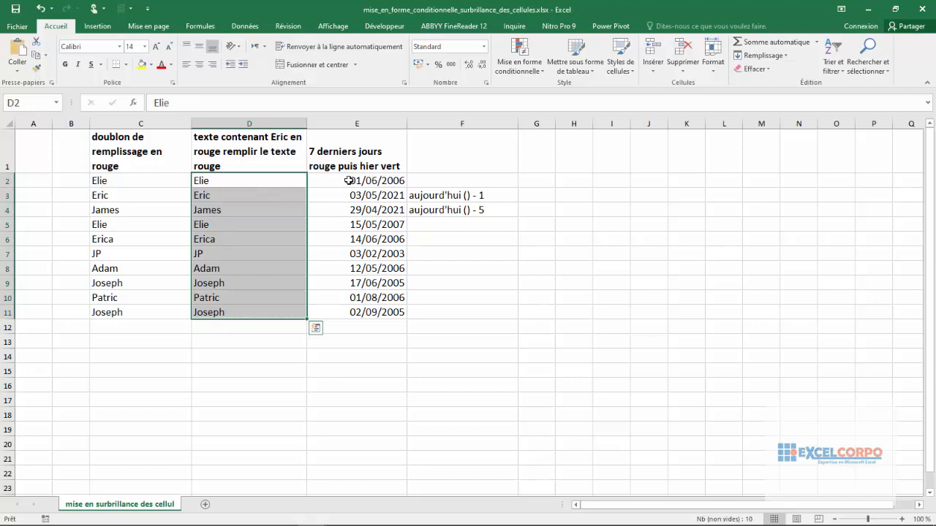
drag(357, 182, 371, 310)
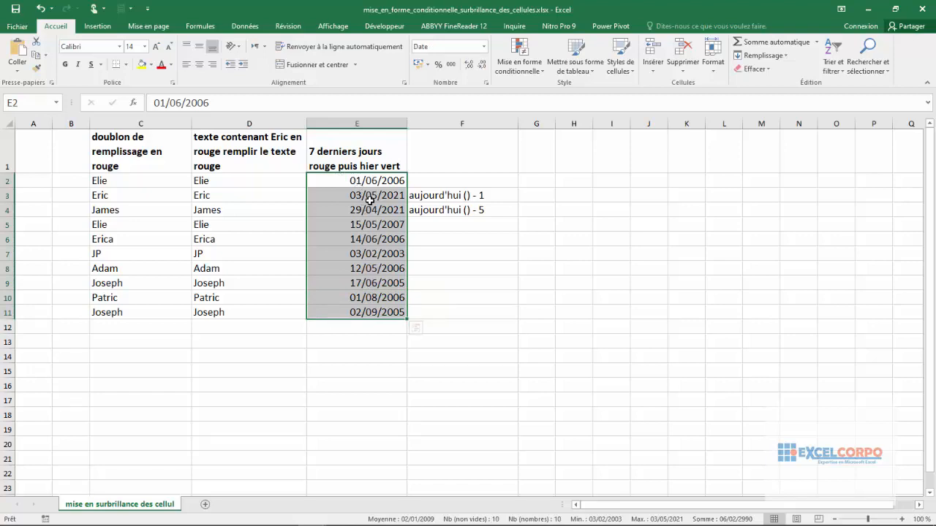
click(519, 59)
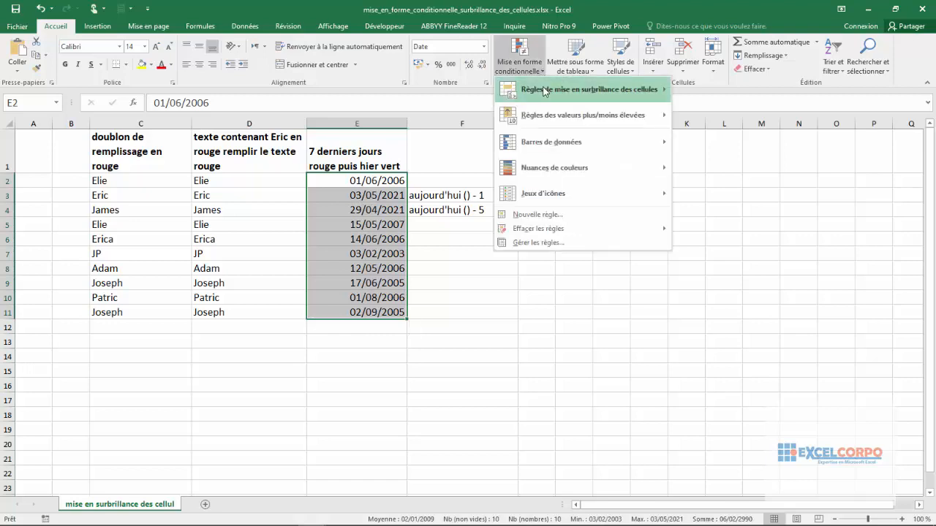
mouse_move(577, 103)
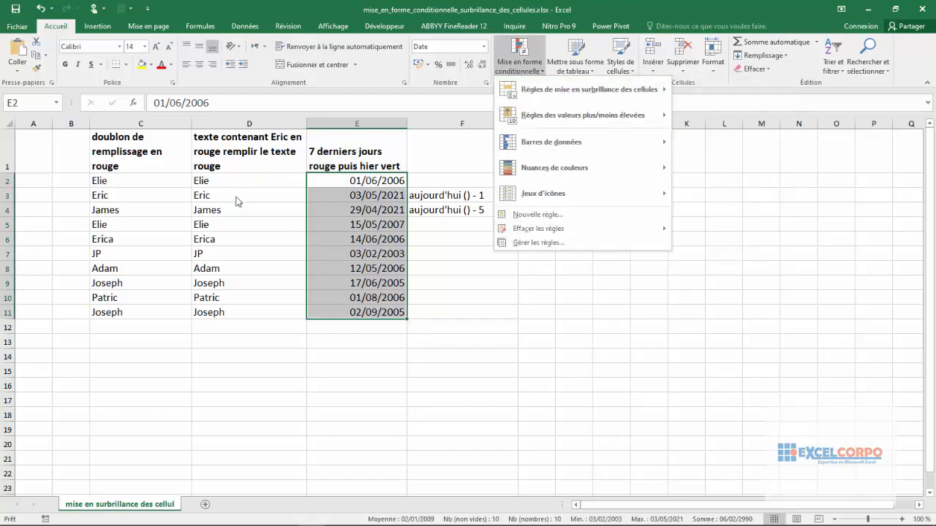
click(217, 210)
click(219, 210)
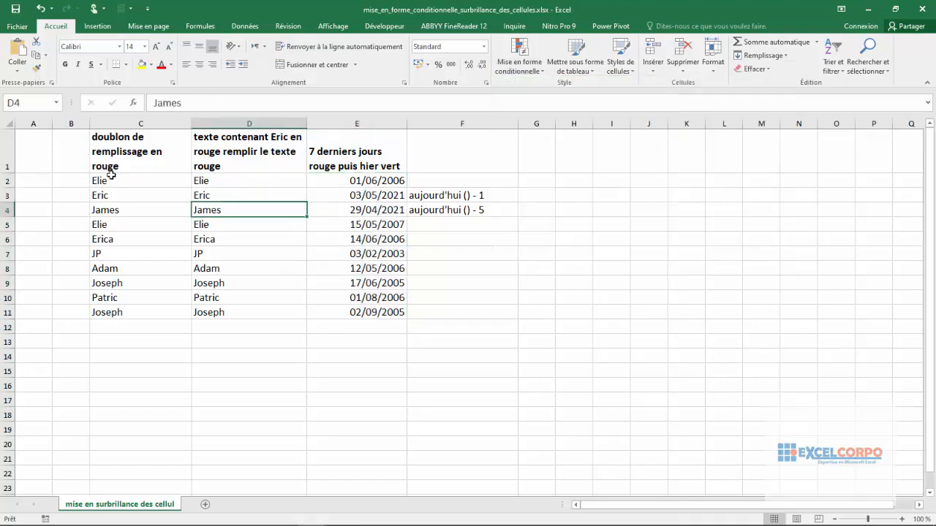
Add a conditional formatting rule to C2:C11 that highlights duplicate values with light red fill and dark red text.
drag(117, 180, 110, 312)
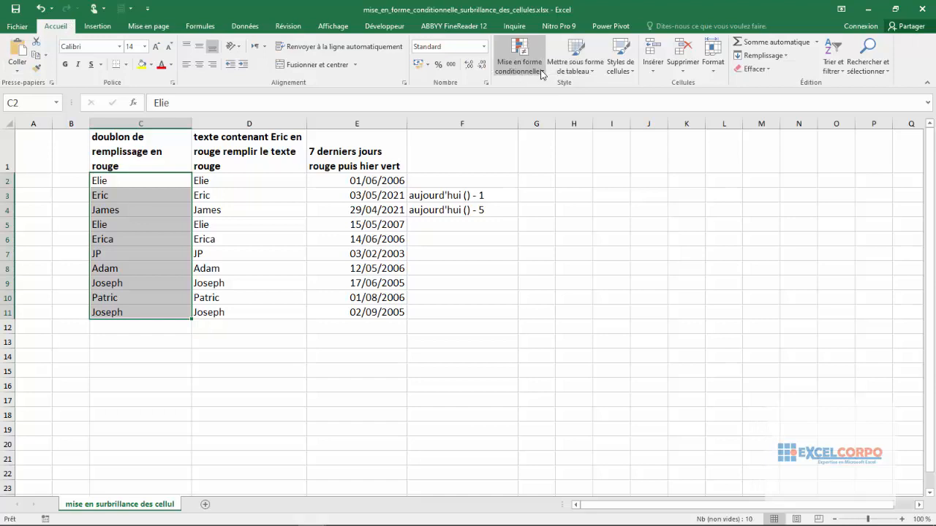
click(519, 65)
mouse_move(606, 96)
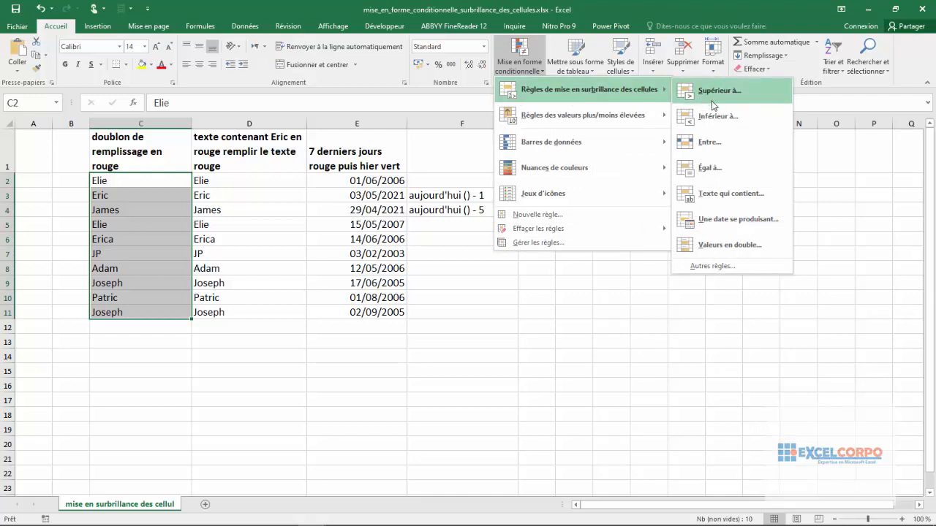
click(717, 245)
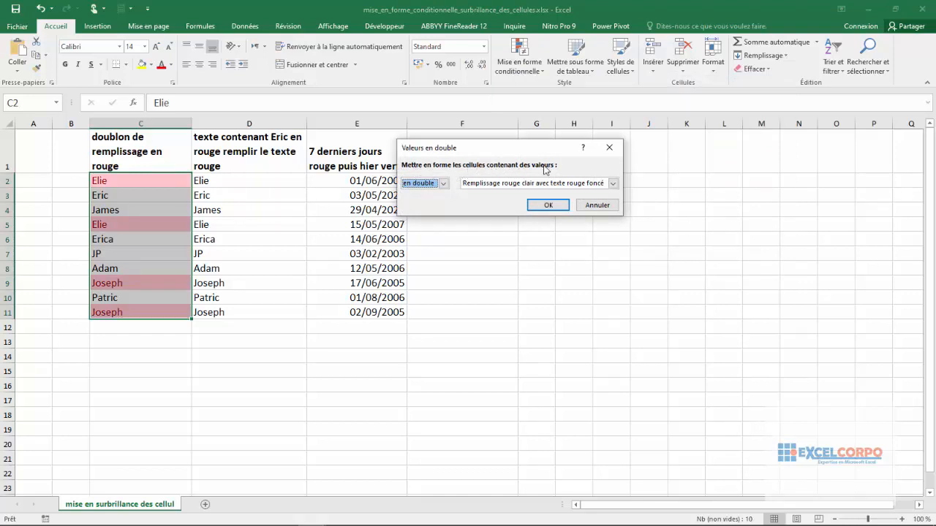
click(444, 183)
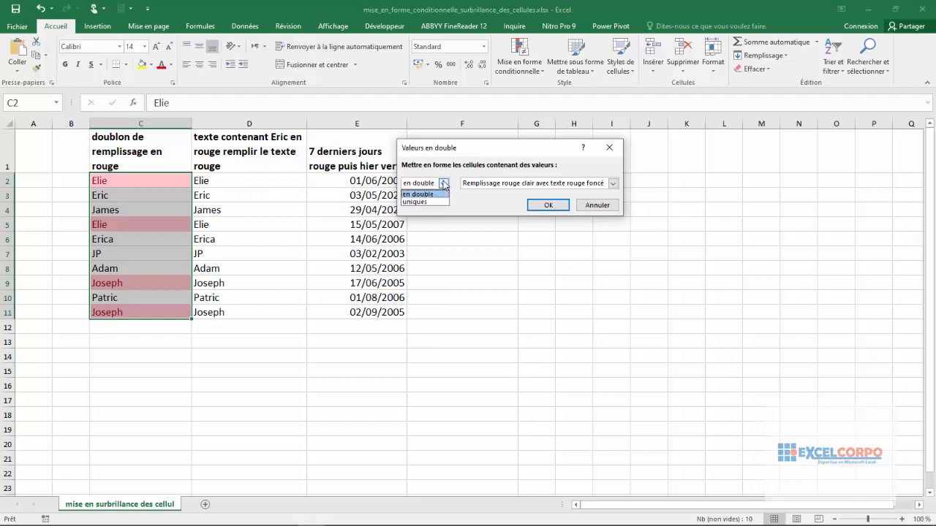
click(417, 207)
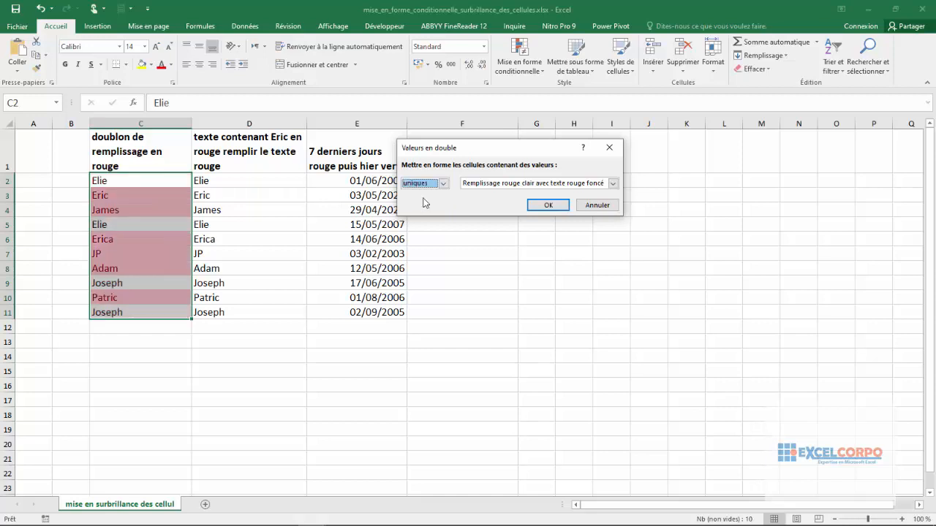
click(443, 184)
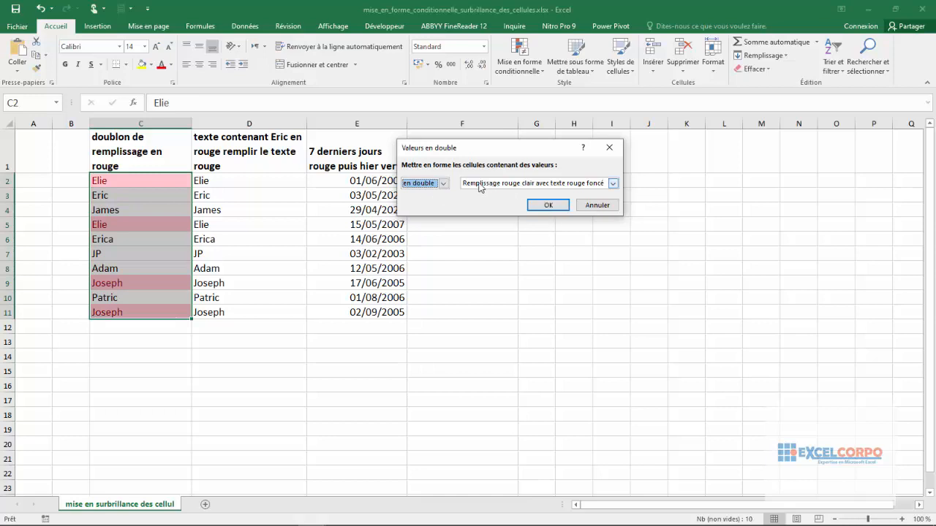
click(506, 185)
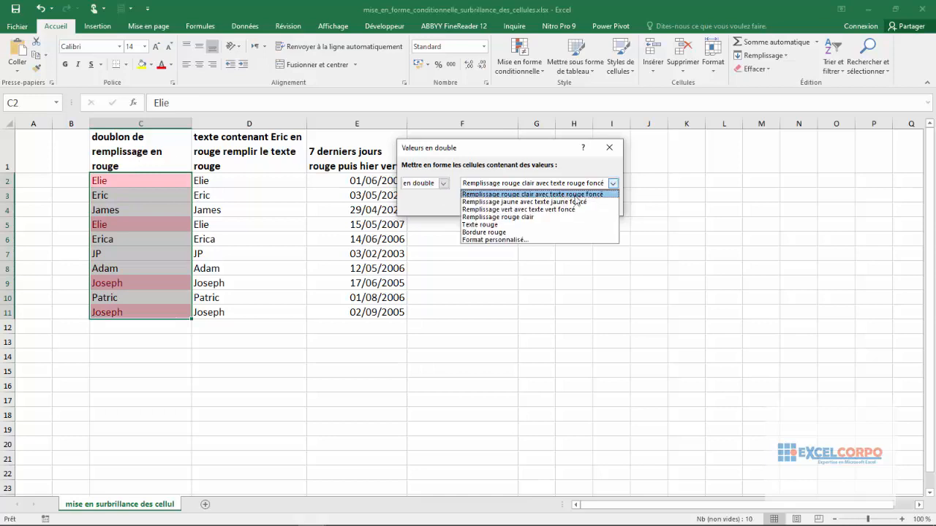
click(612, 185)
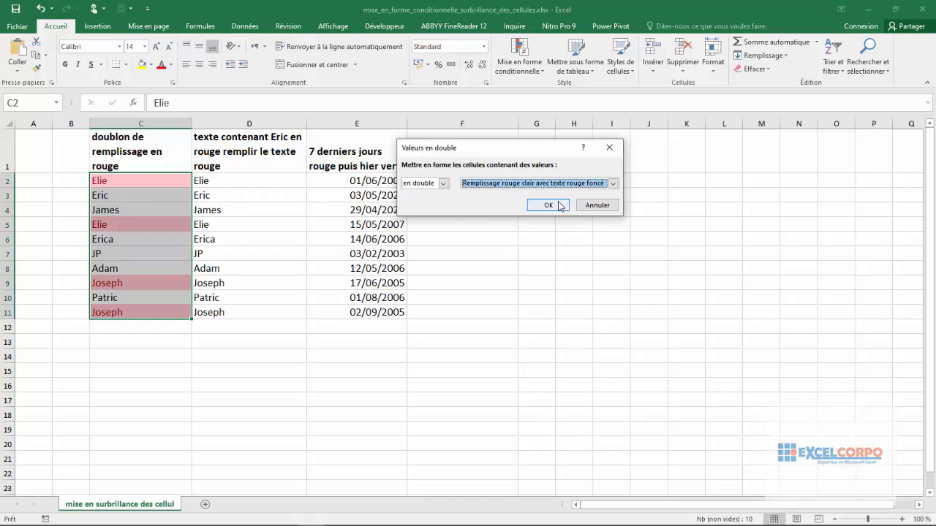
click(560, 206)
Check the highlighted duplicate names in column C against each other.
click(164, 216)
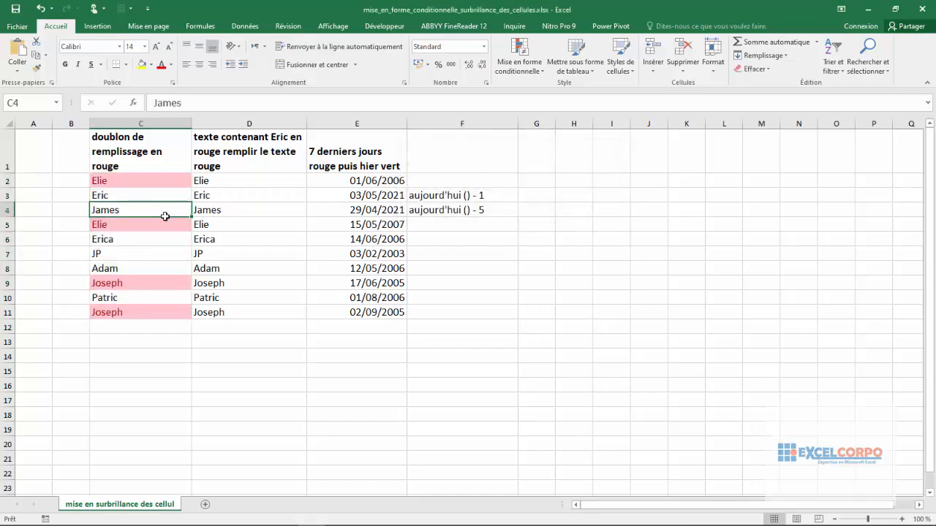
click(137, 183)
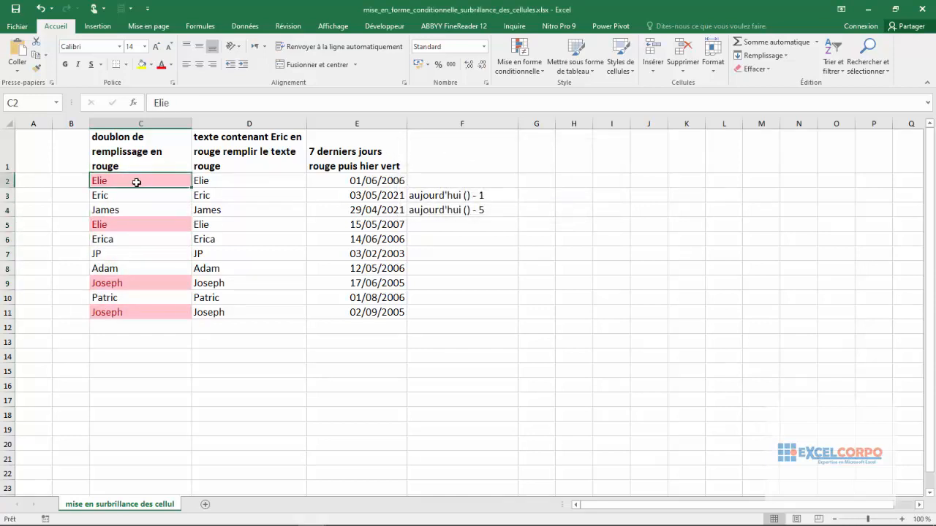
click(114, 223)
click(117, 182)
click(103, 225)
click(111, 285)
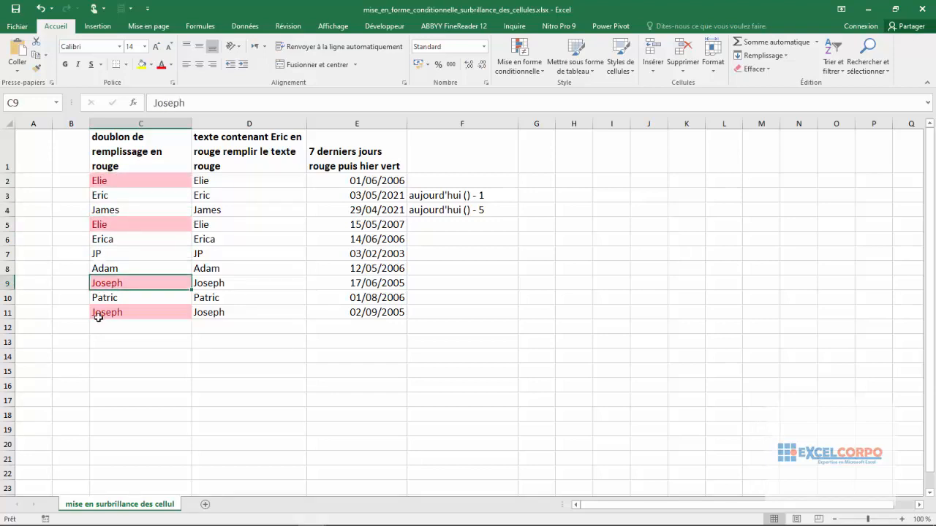
click(98, 316)
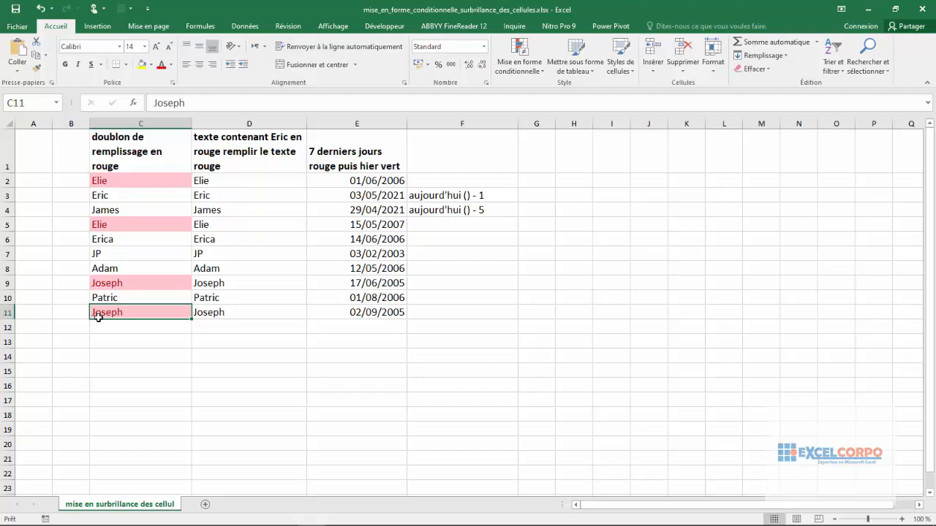
Highlight cells in D2:D11 containing the first name given in the column header, using light red fill with dark red text.
drag(284, 183, 270, 313)
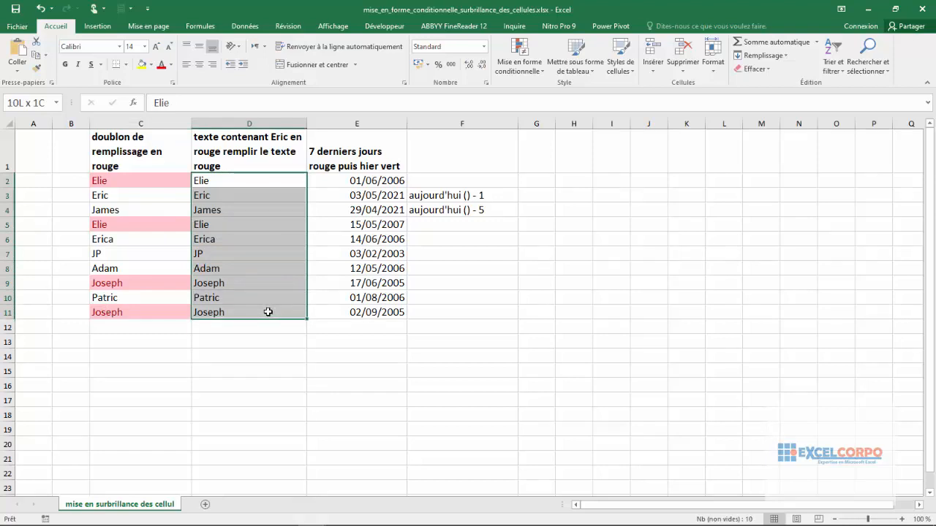
drag(268, 312, 268, 313)
click(542, 74)
mouse_move(567, 97)
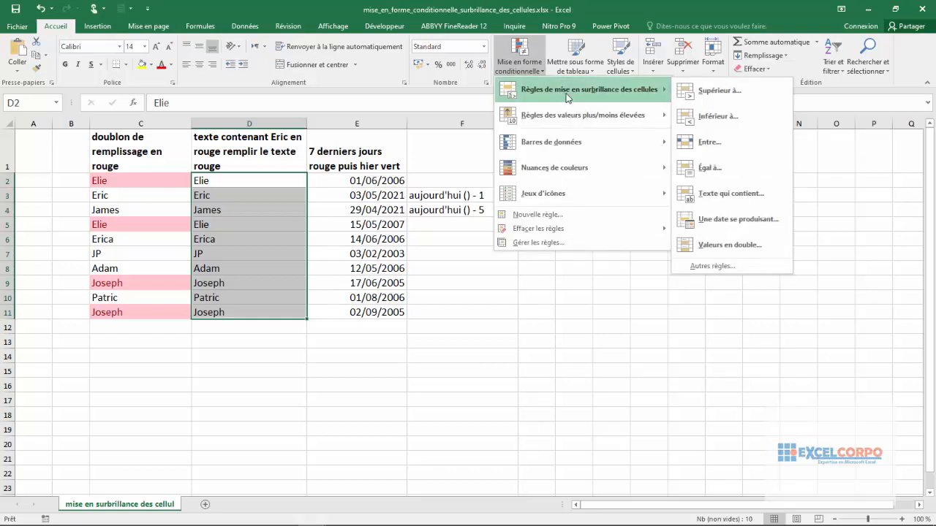
click(717, 194)
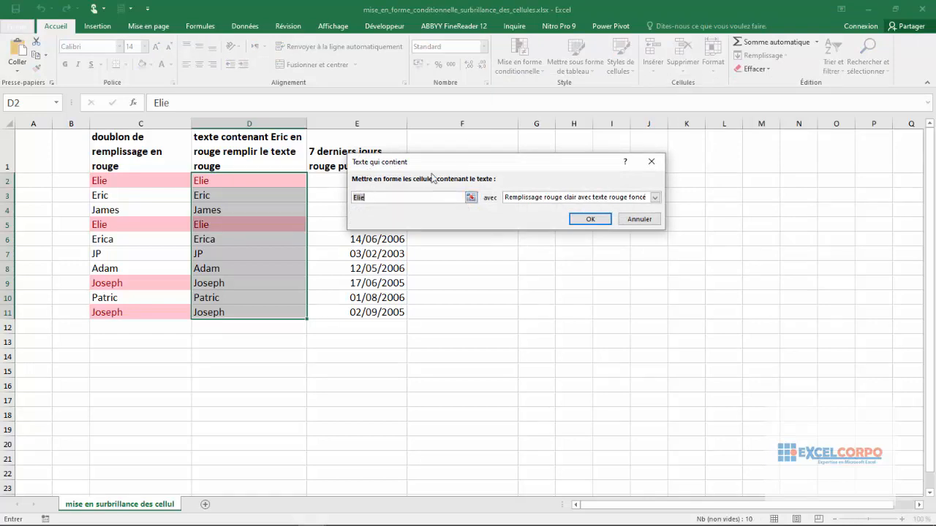
click(378, 197)
key(BackSpace)
key(BackSpace)
key(BackSpace)
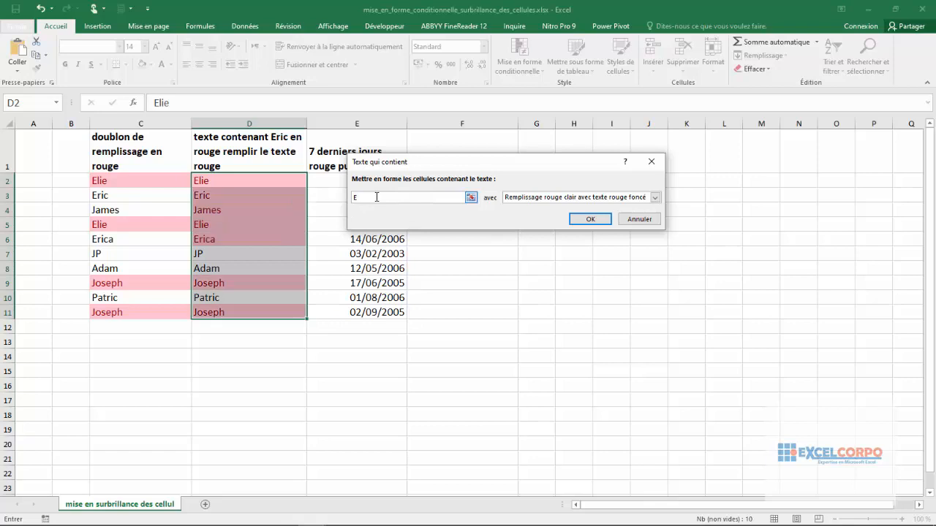
text(ric)
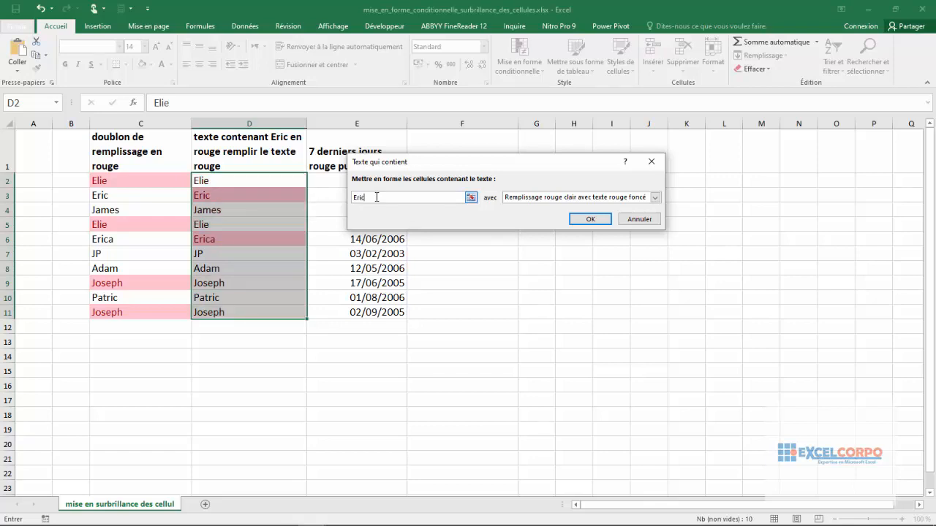
click(655, 197)
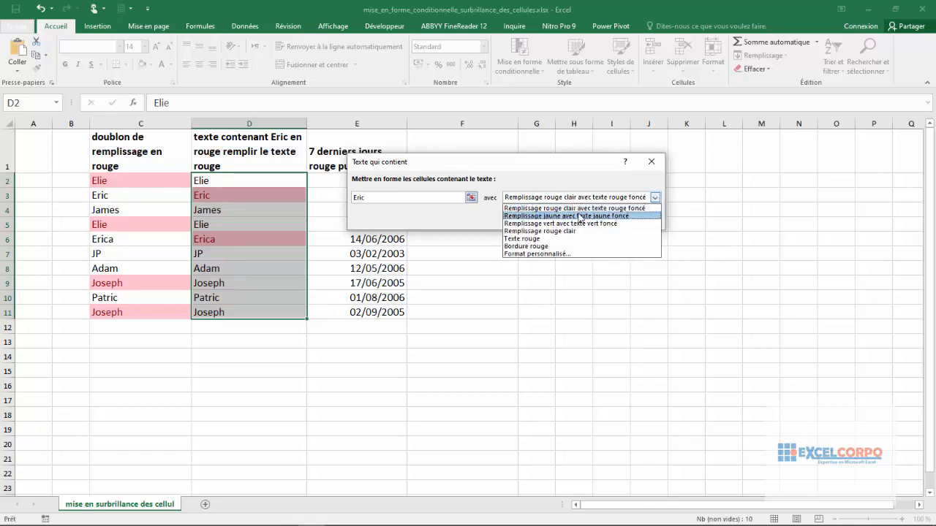
click(656, 202)
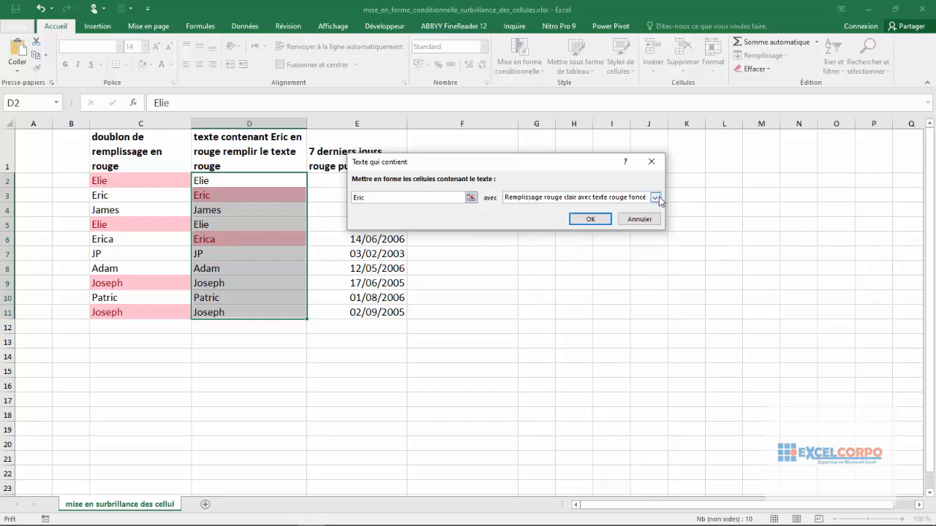
click(607, 219)
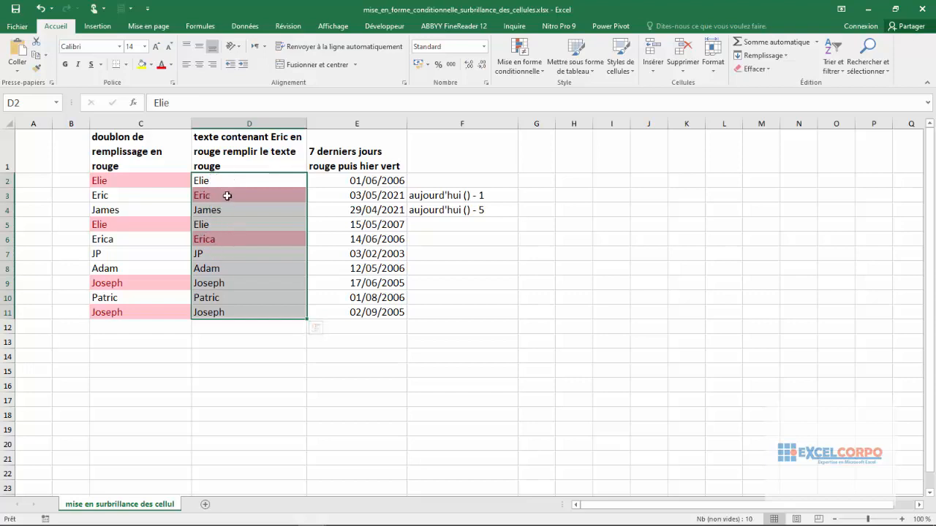
click(279, 256)
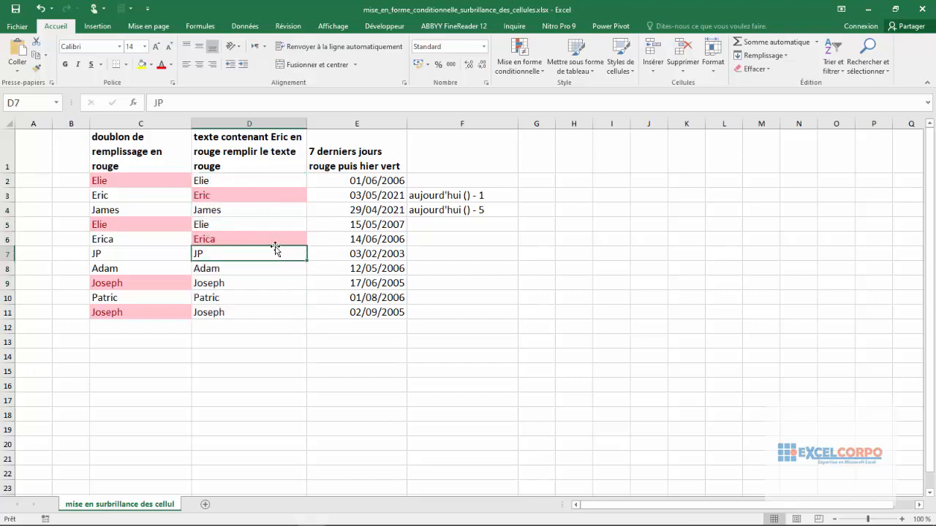
click(273, 236)
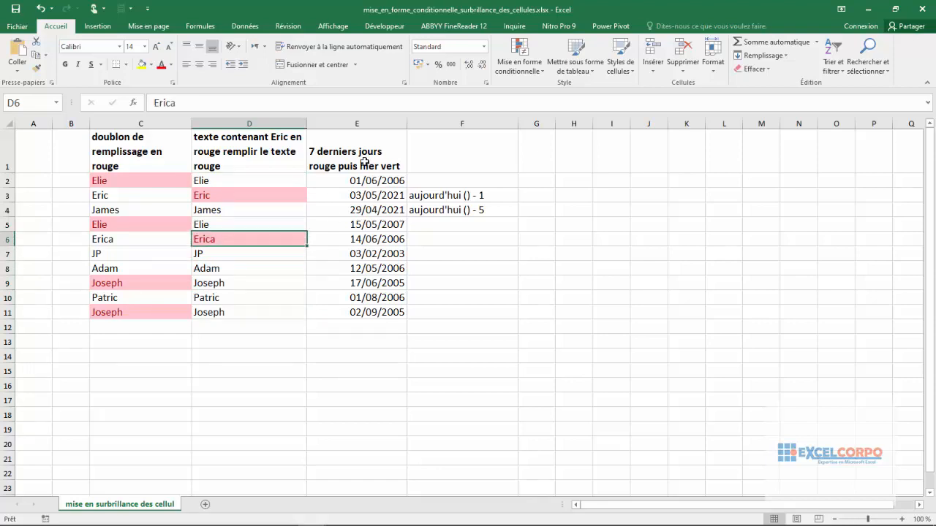
Examine the dates in E2:E11, including the formulas behind E3 and E4.
drag(357, 180, 367, 306)
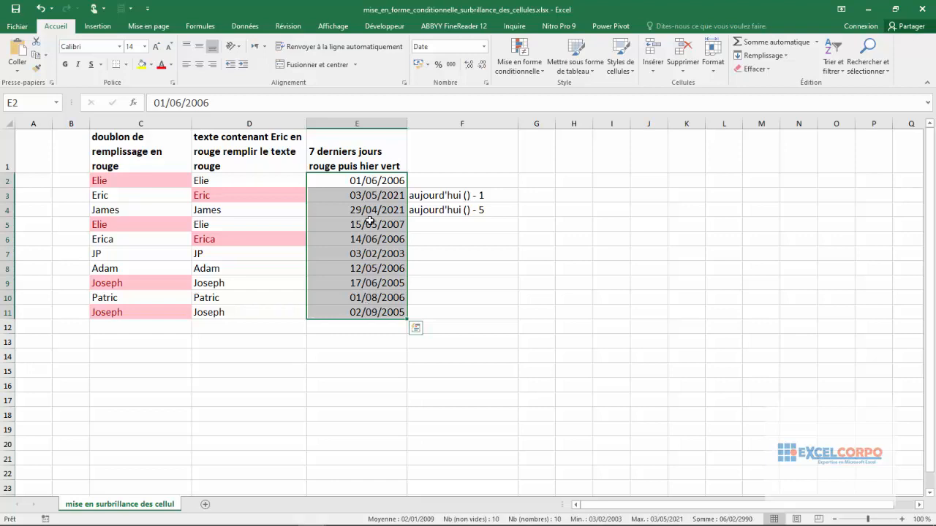
click(366, 182)
click(364, 196)
drag(363, 196, 359, 227)
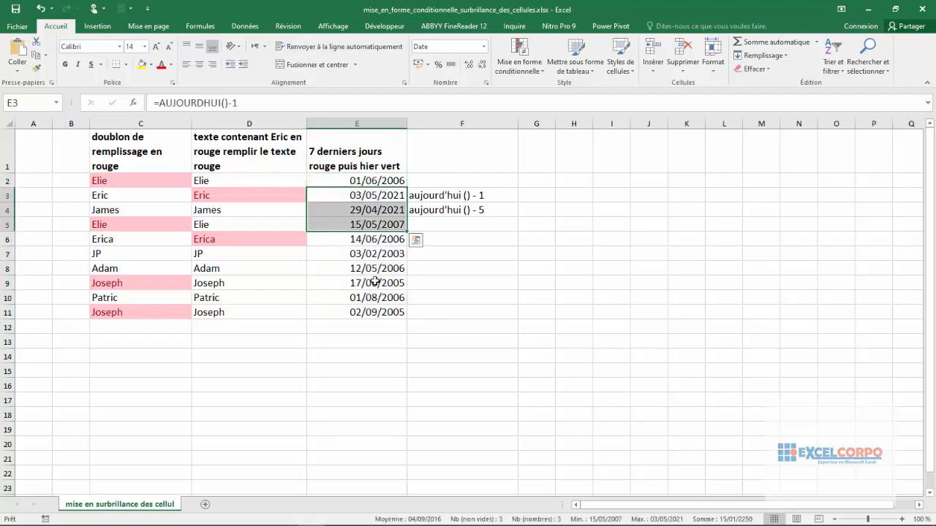
click(364, 234)
click(371, 195)
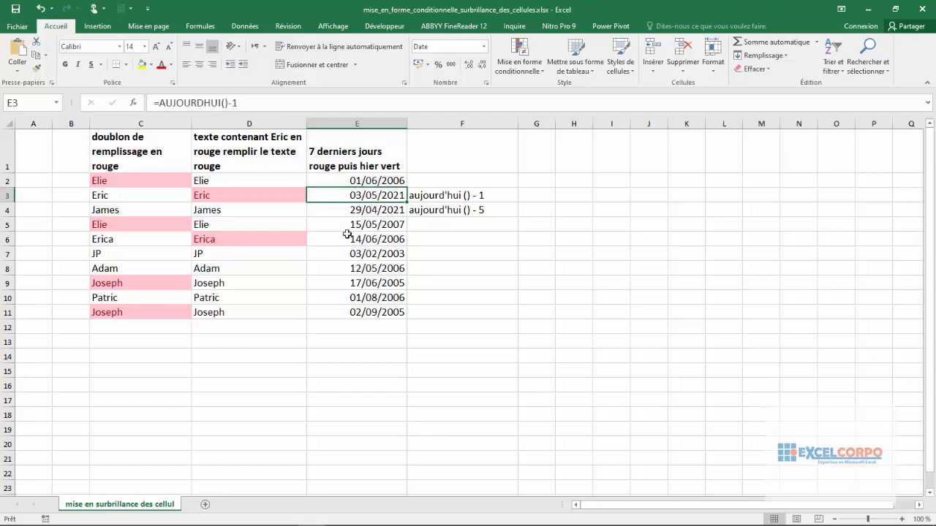
click(369, 210)
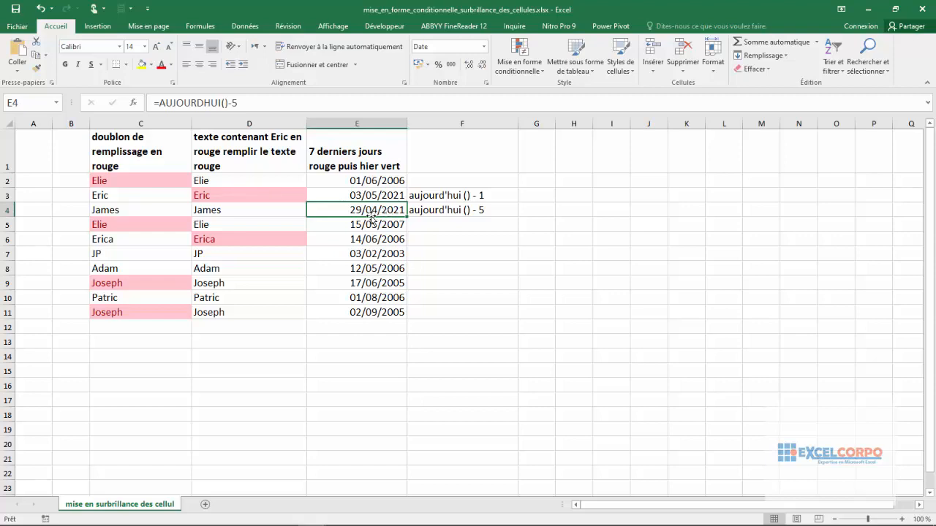
click(369, 224)
key(Down)
key(Down)
key(Down)
key(Down)
key(Down)
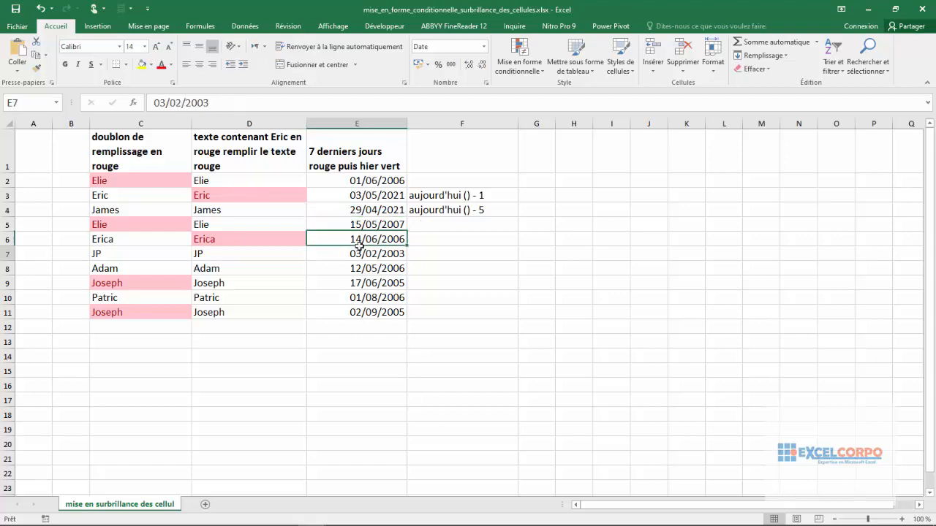
click(360, 308)
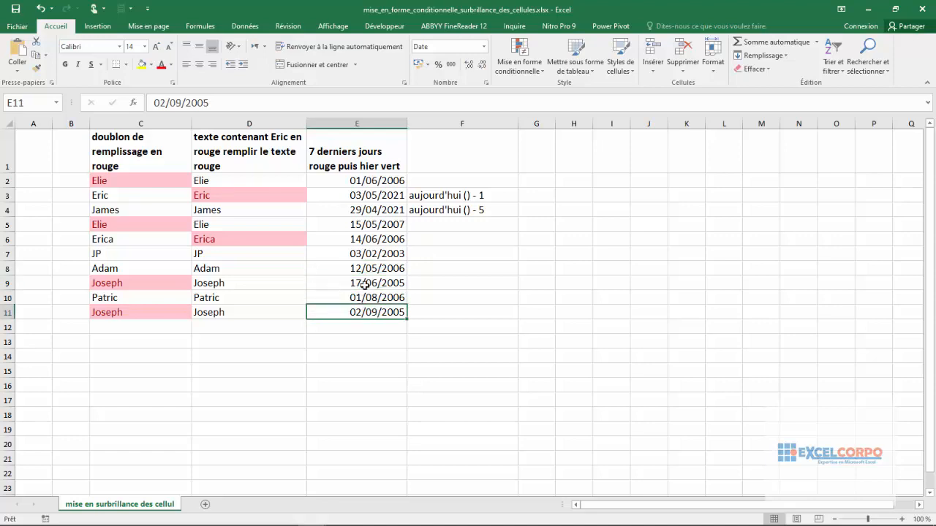
click(365, 237)
click(367, 255)
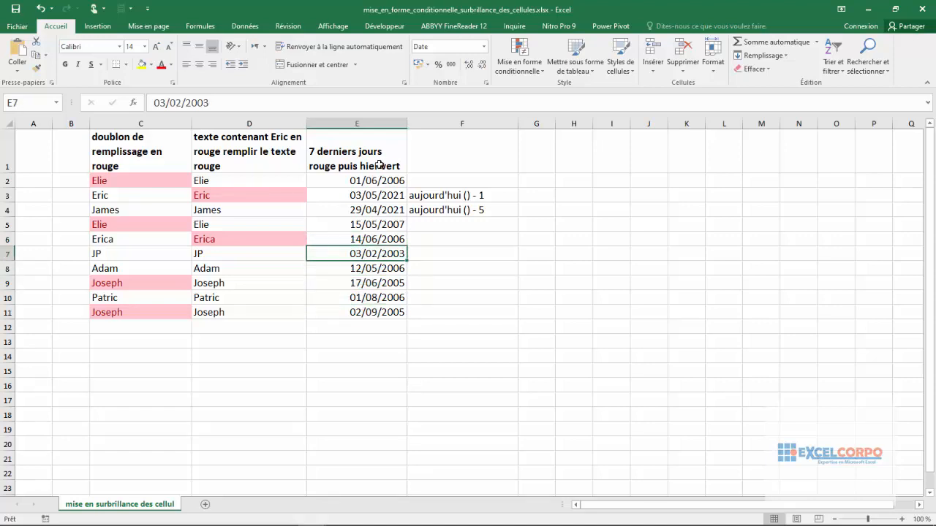
Add a date rule to E2:E11 that highlights yesterday's date (Hier) with green fill and dark green text.
drag(359, 180, 354, 317)
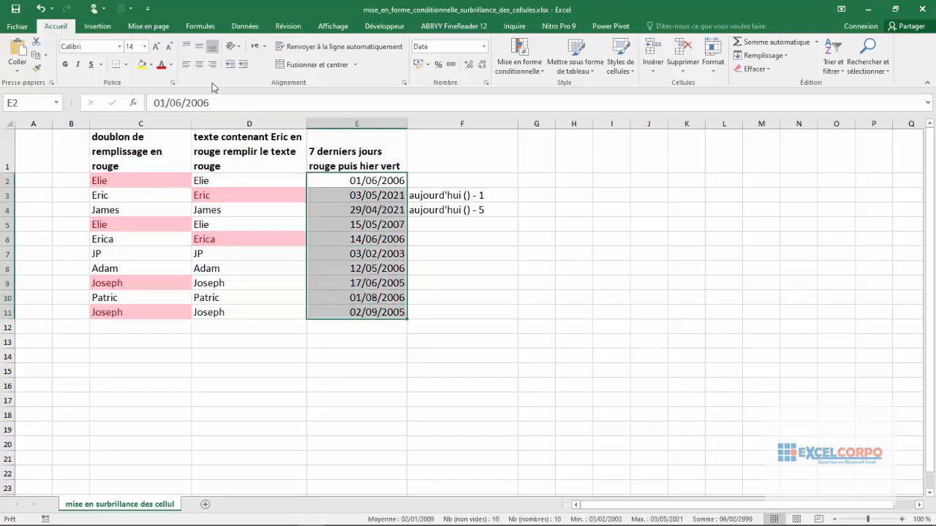
click(545, 73)
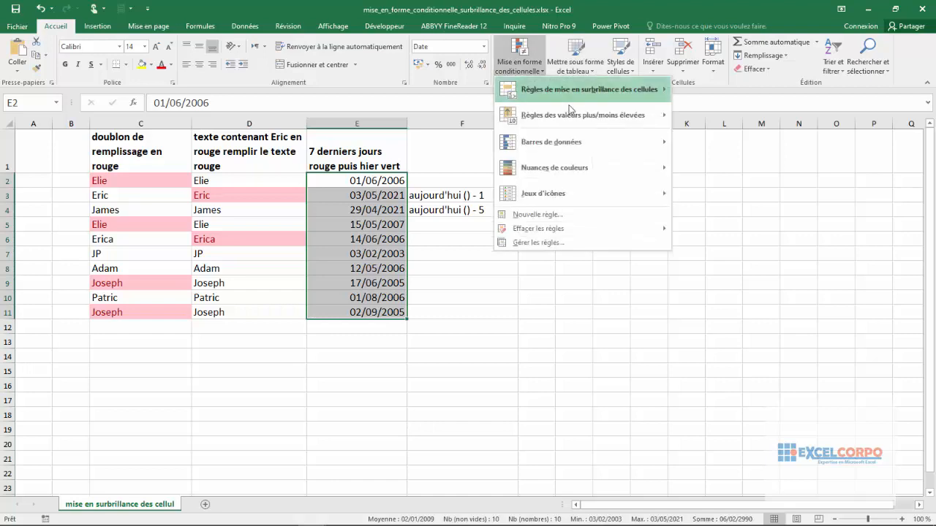
mouse_move(598, 104)
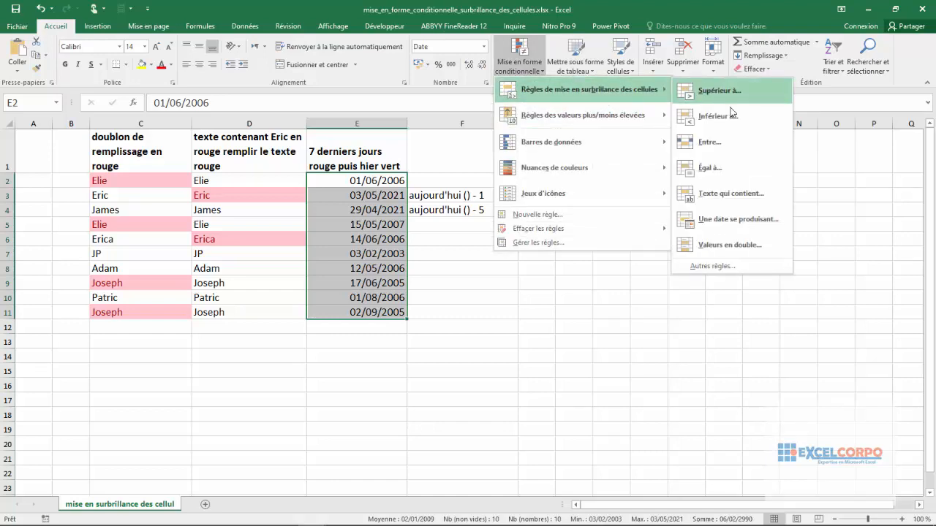
click(721, 220)
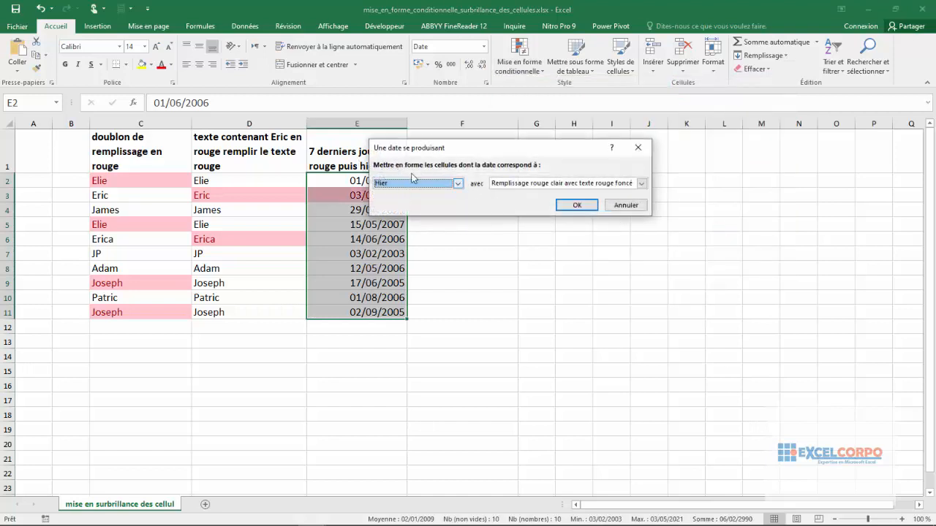
click(457, 184)
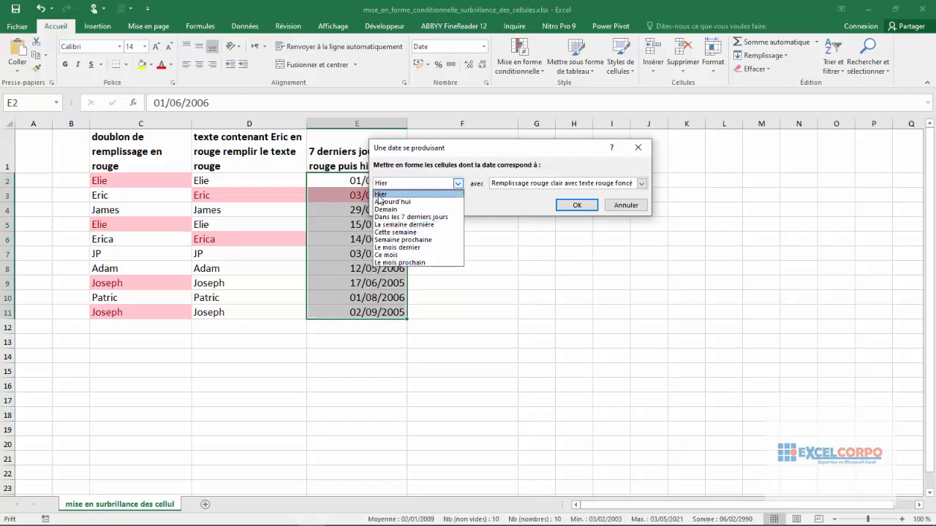
click(380, 196)
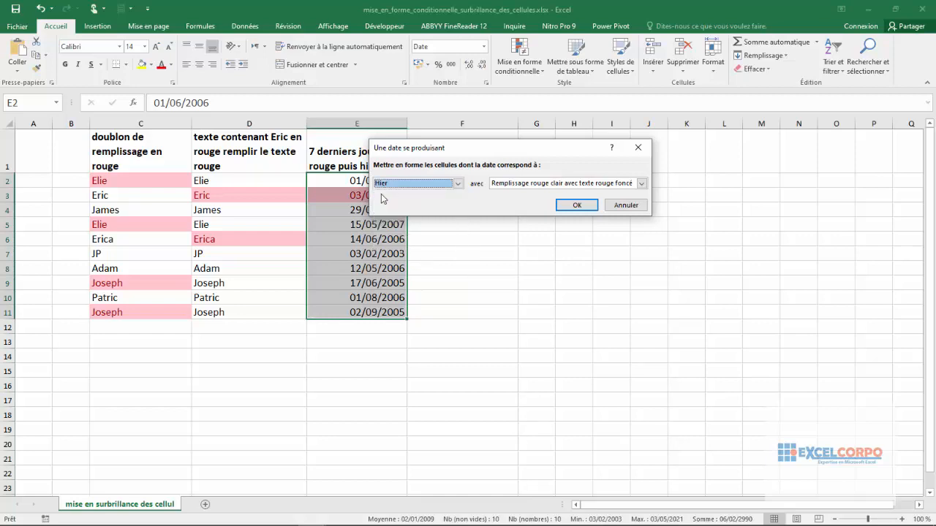
click(641, 184)
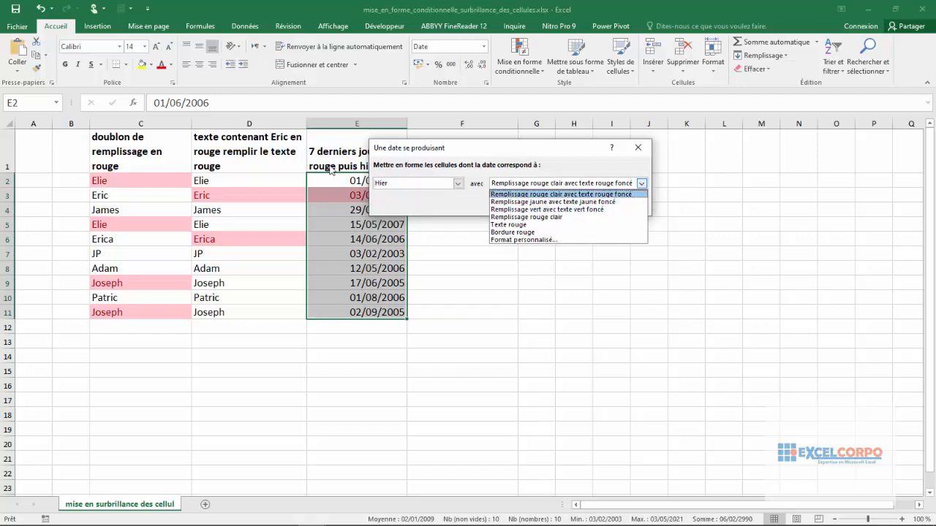
click(554, 209)
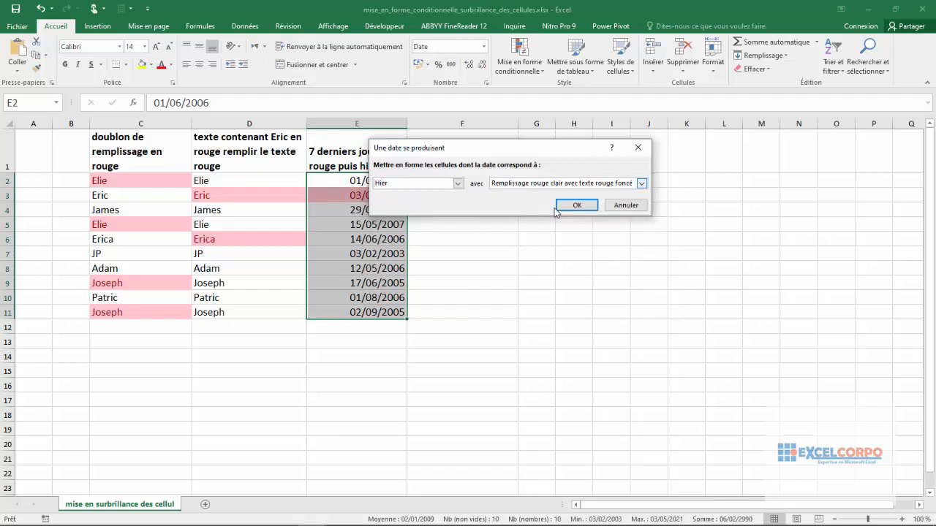
click(579, 205)
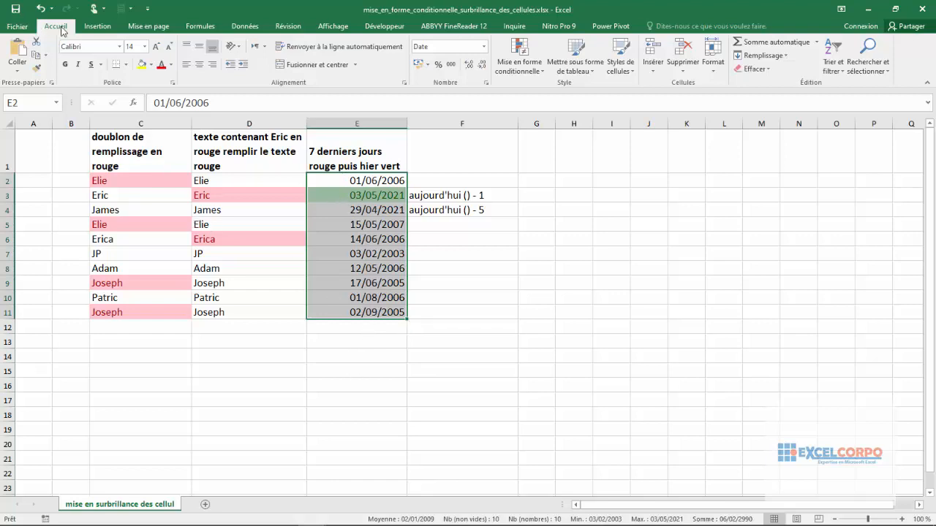
Add a second date rule to E2:E11 that highlights dates in the last 7 days with light red fill and dark red text.
click(533, 69)
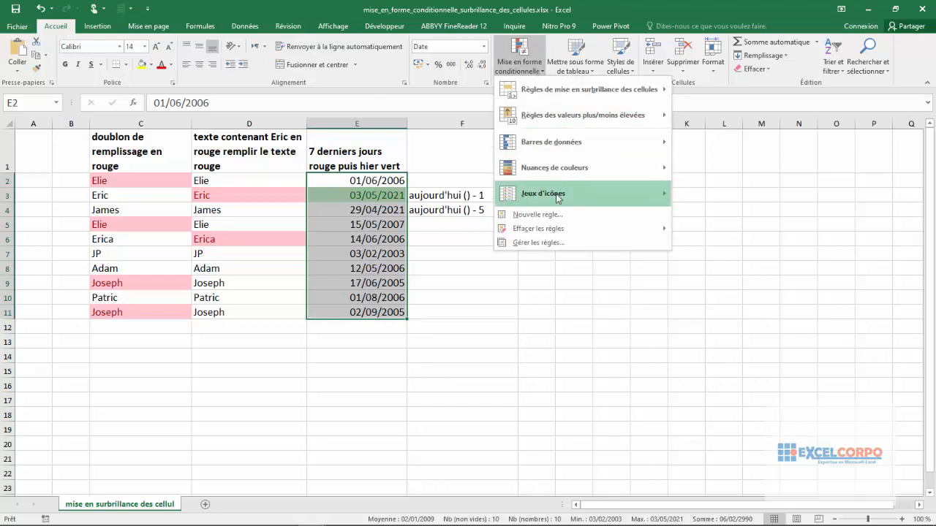
mouse_move(634, 89)
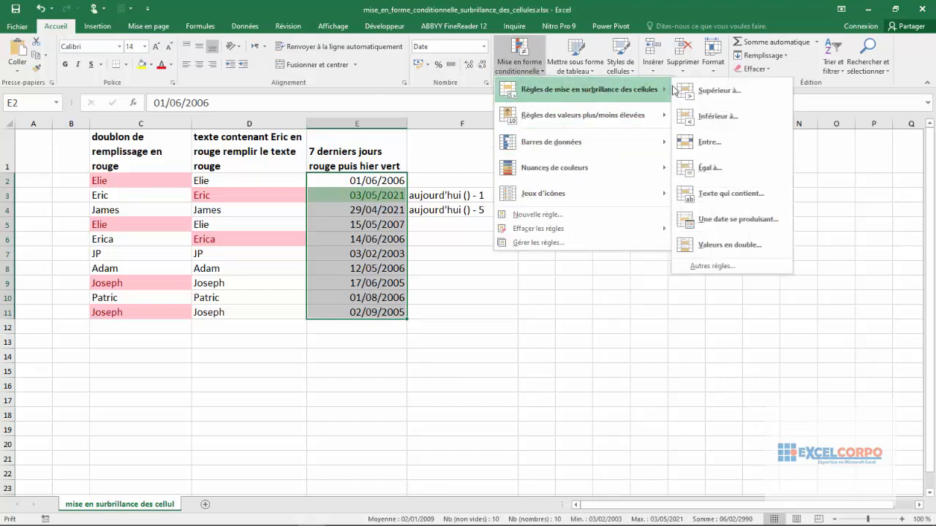
click(718, 227)
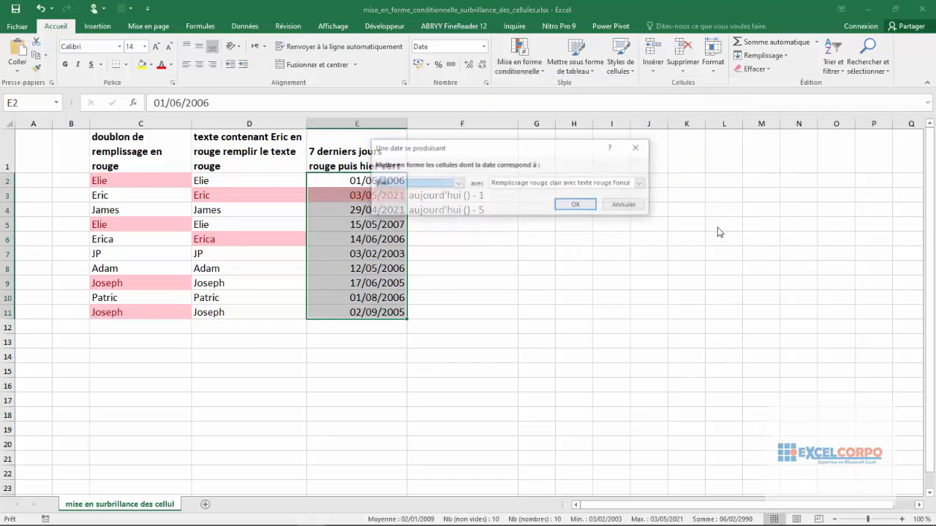
click(458, 184)
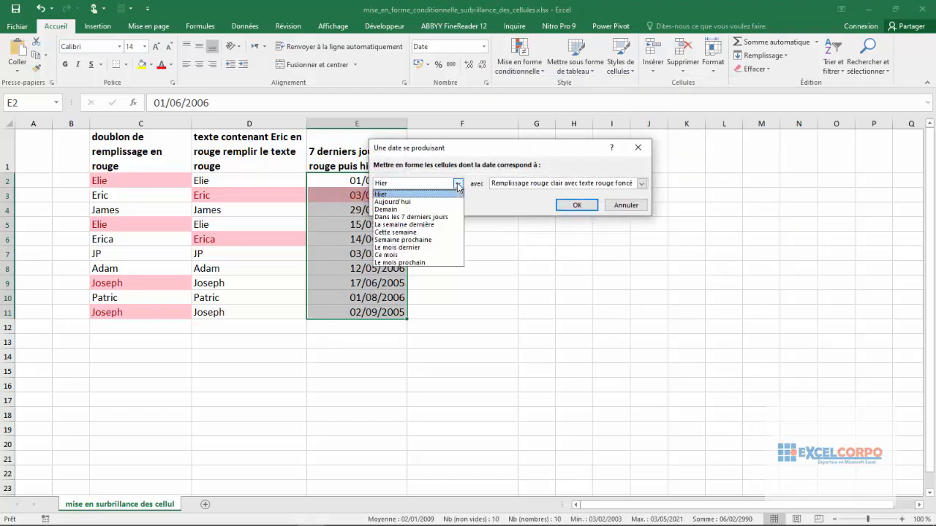
click(428, 218)
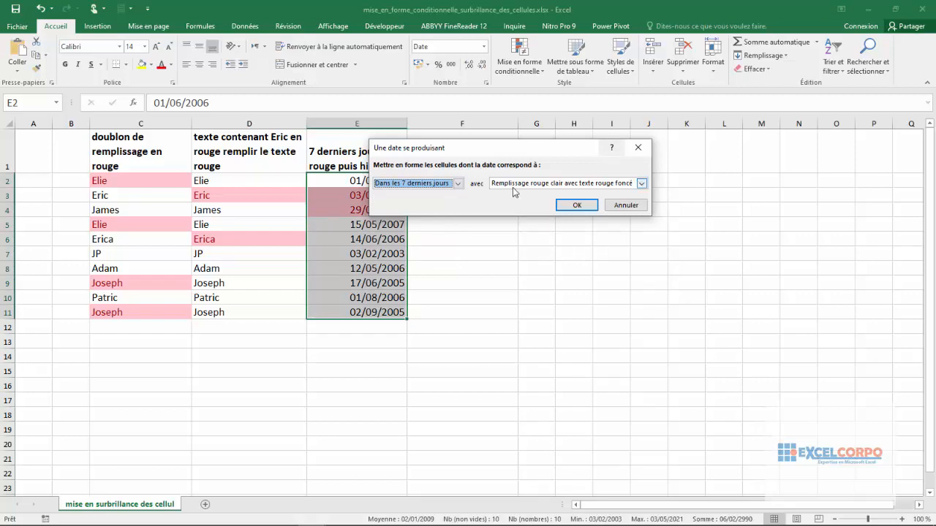
drag(508, 153, 697, 173)
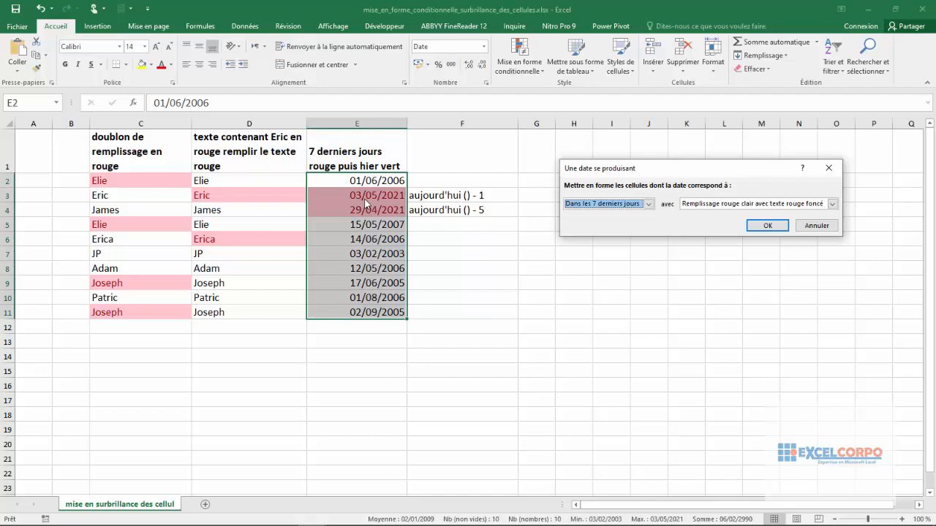
click(768, 226)
For cell E3's rules, enable Interrompre si Vrai on the Hier rule and move it above the 7 derniers jours rule.
click(449, 195)
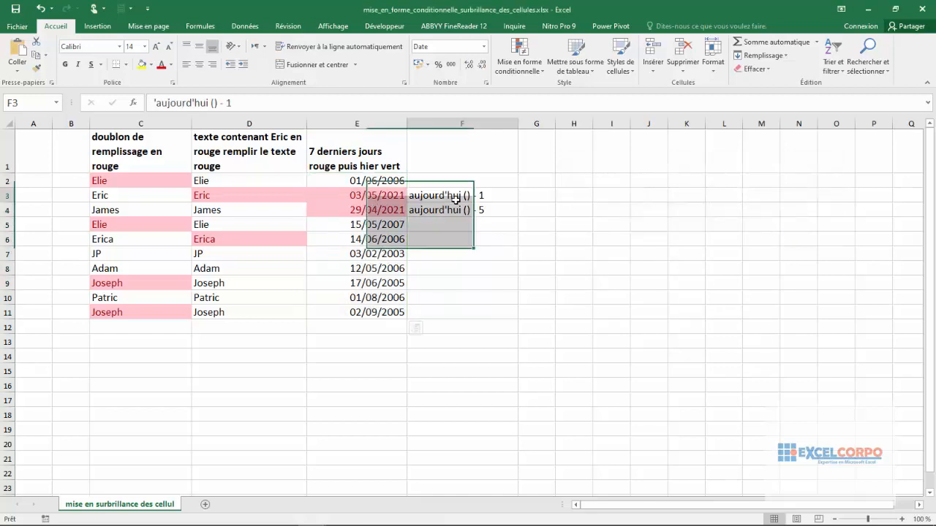
click(362, 193)
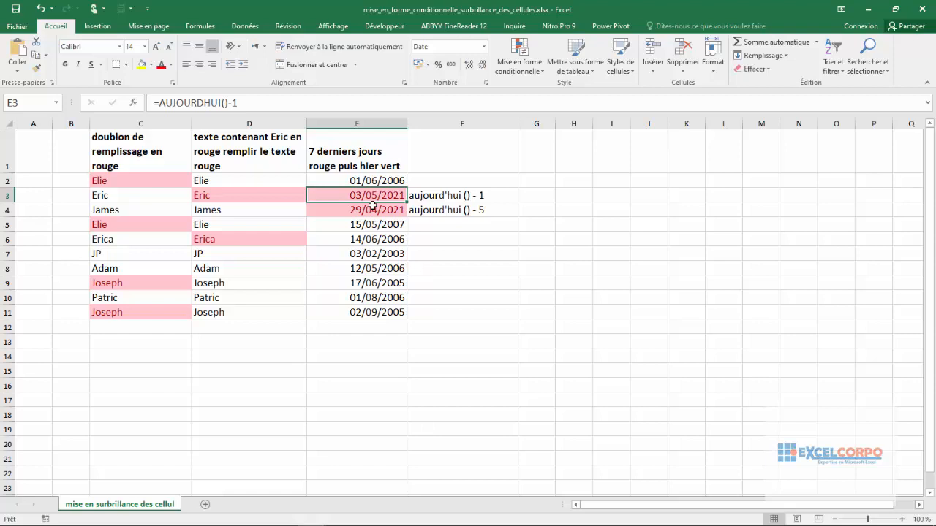
click(536, 76)
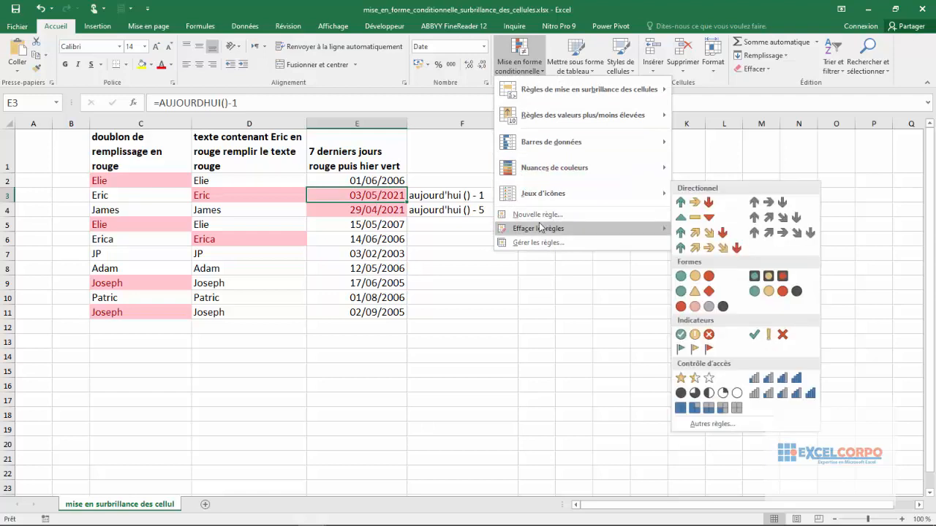
click(526, 245)
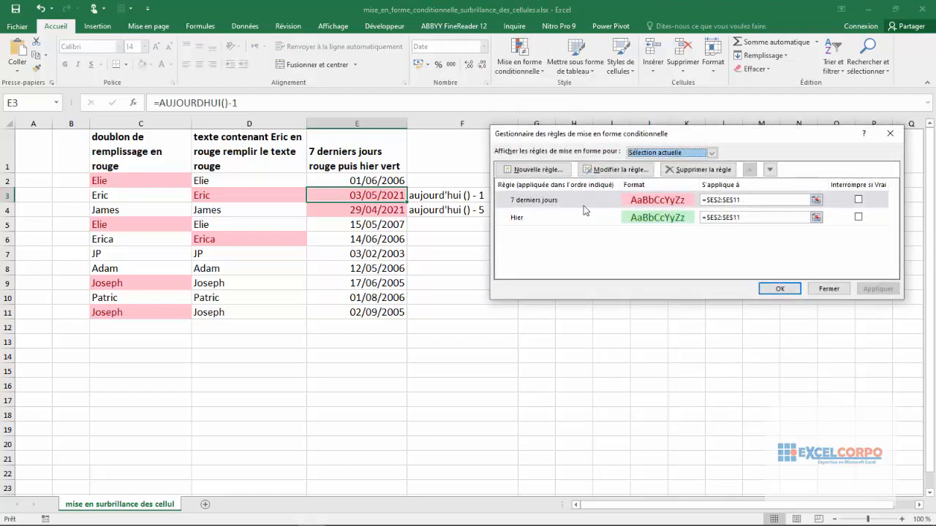
click(562, 220)
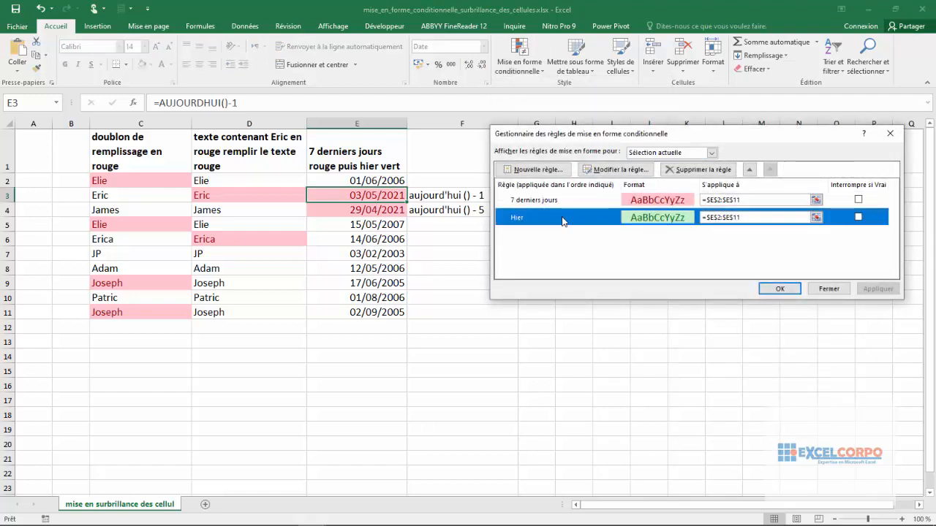
click(858, 217)
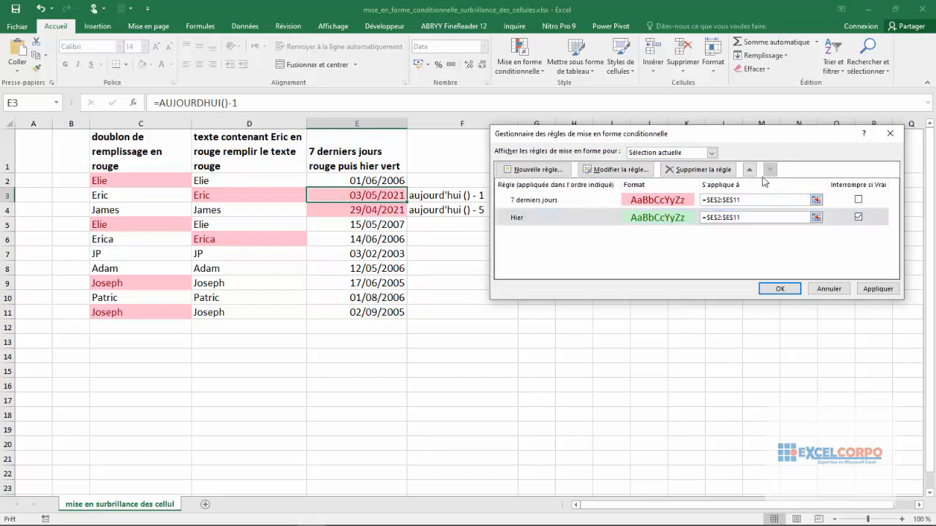
click(750, 169)
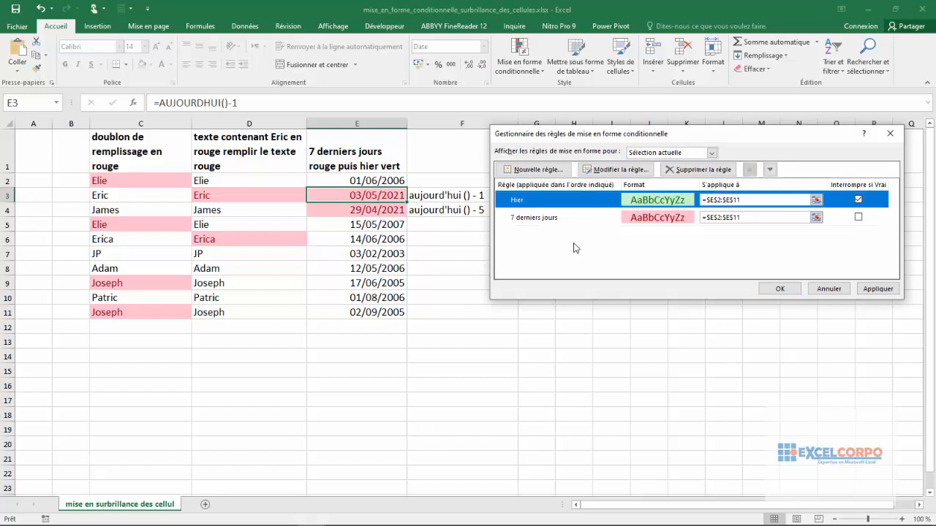
click(778, 291)
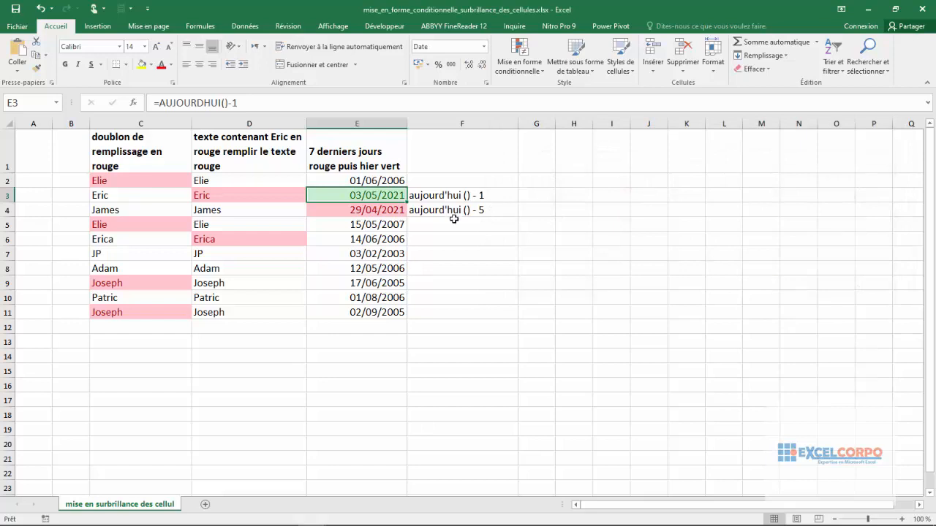
Undo the last change to the order and stop setting of the date rules.
click(38, 9)
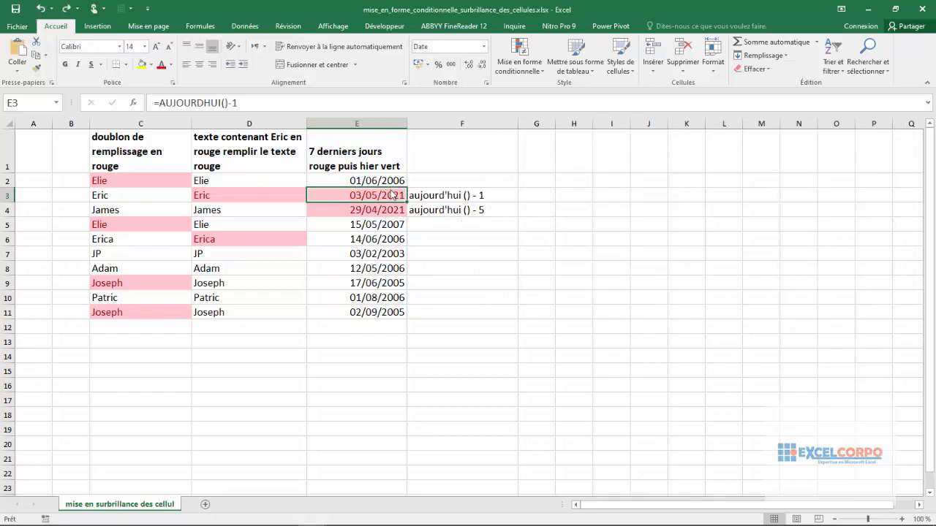